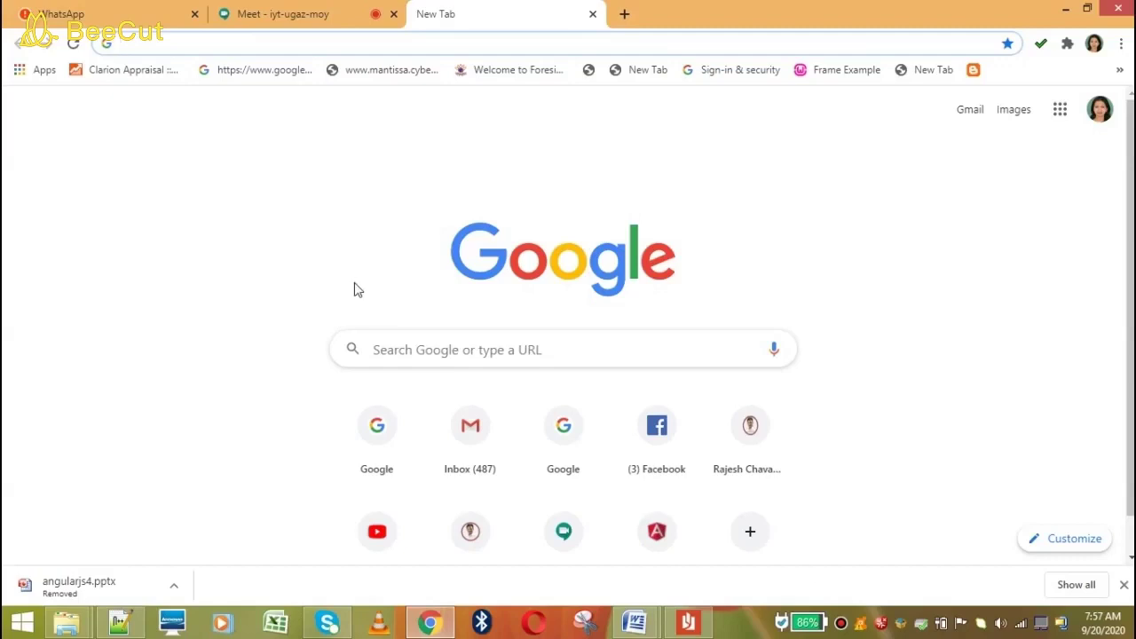
Open the new tab's address bar to show recent addresses and searches.
{"action": "left_click", "coordinate": [218, 41]}
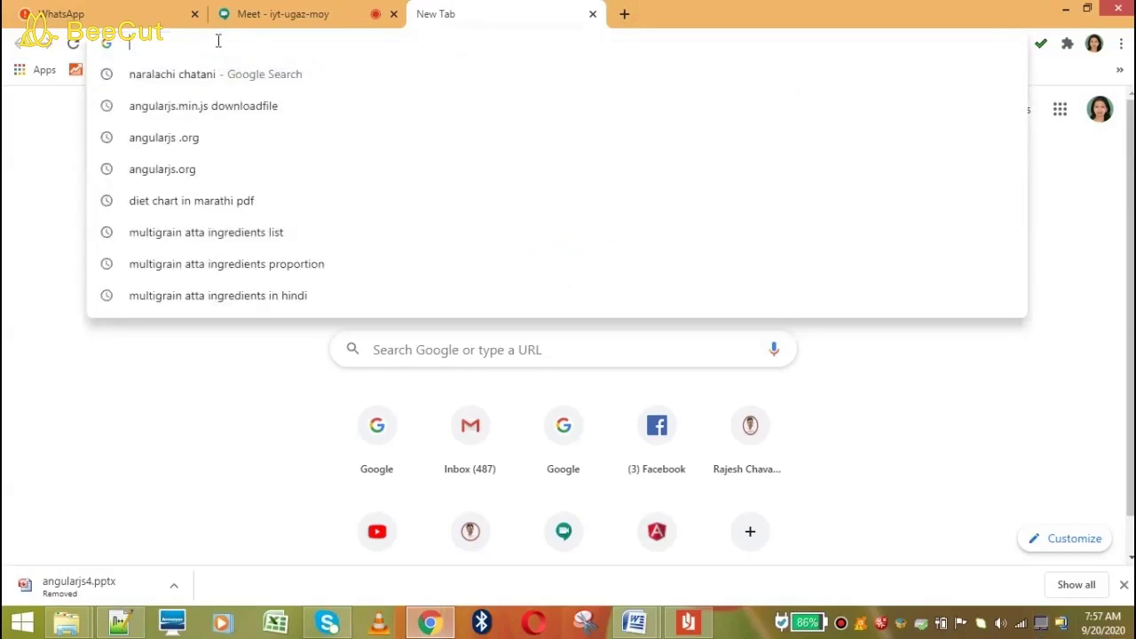
{"action": "type", "text": "https:"}
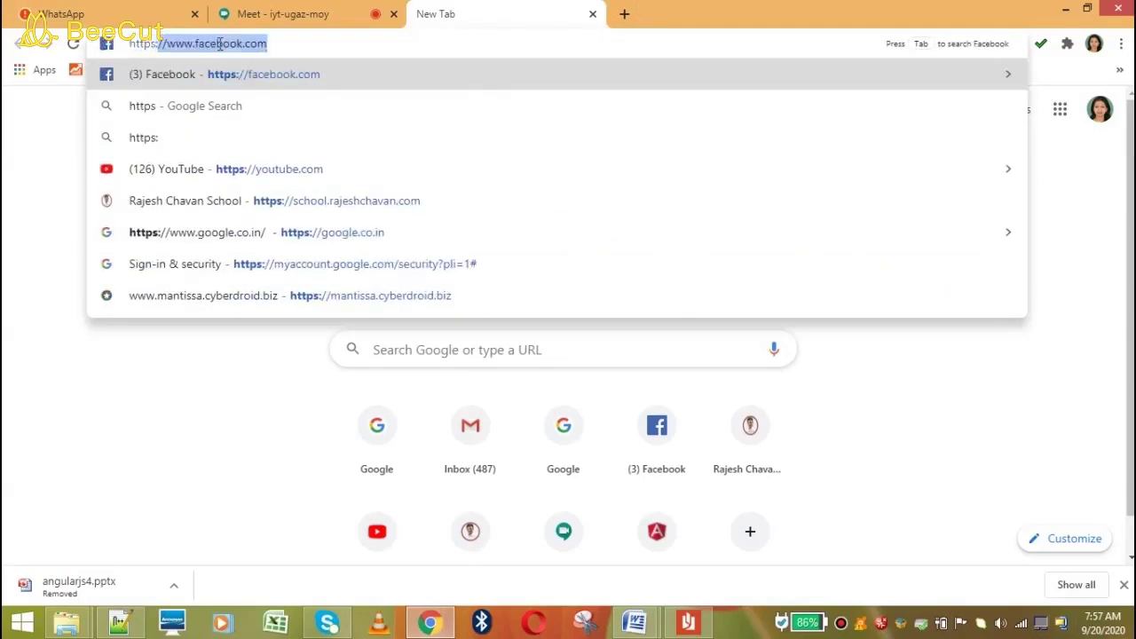
{"action": "type", "text": "//code."}
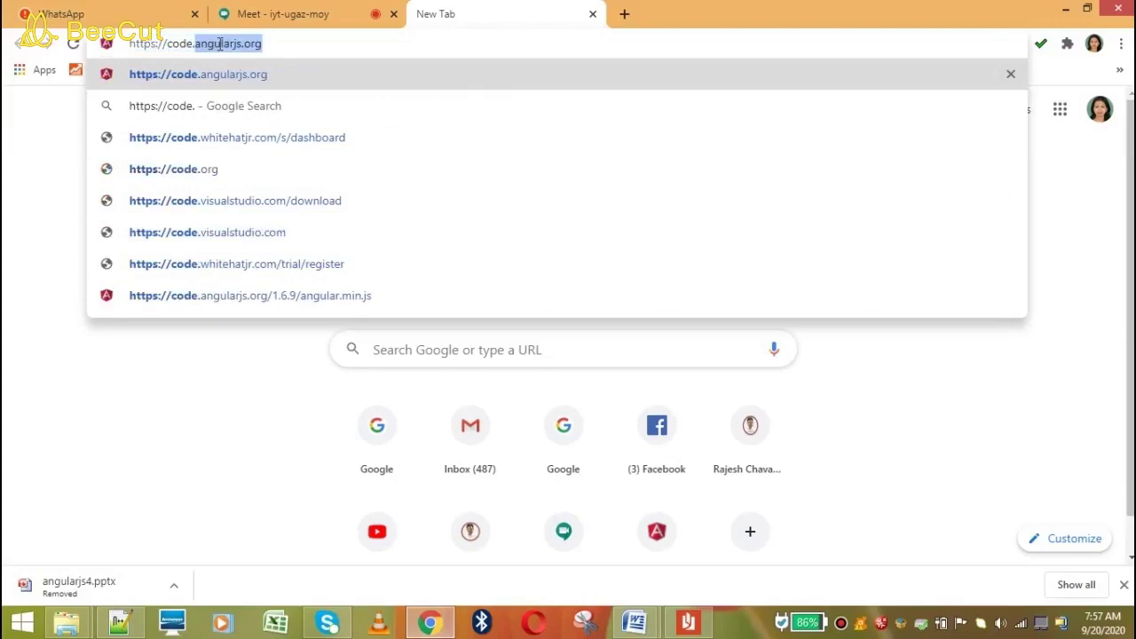
{"action": "type", "text": "an"}
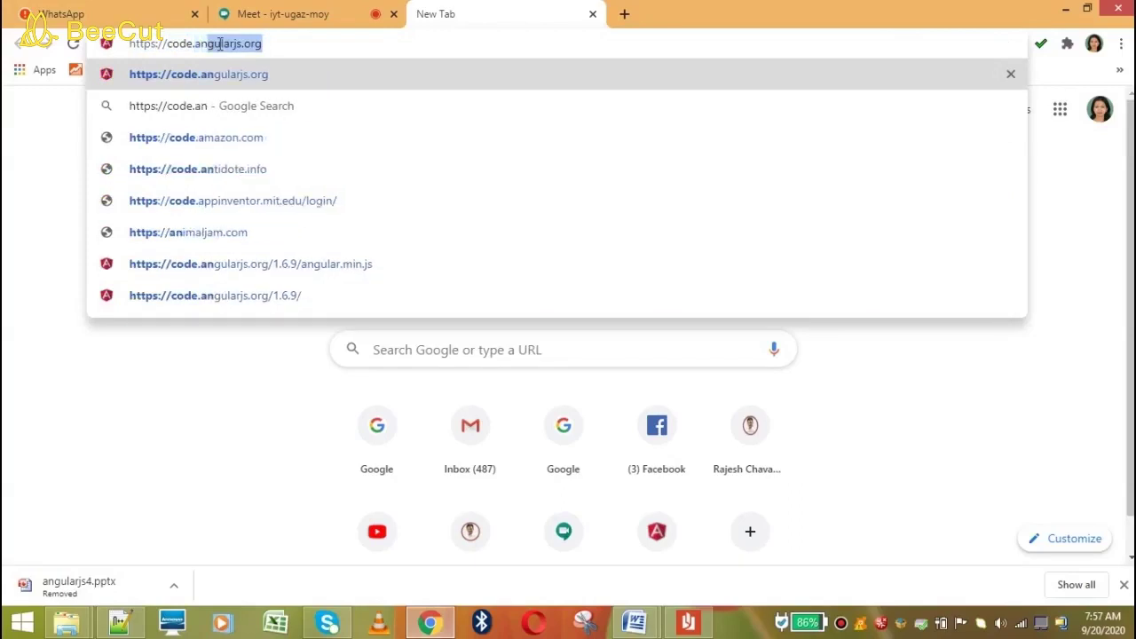
{"action": "type", "text": "gu"}
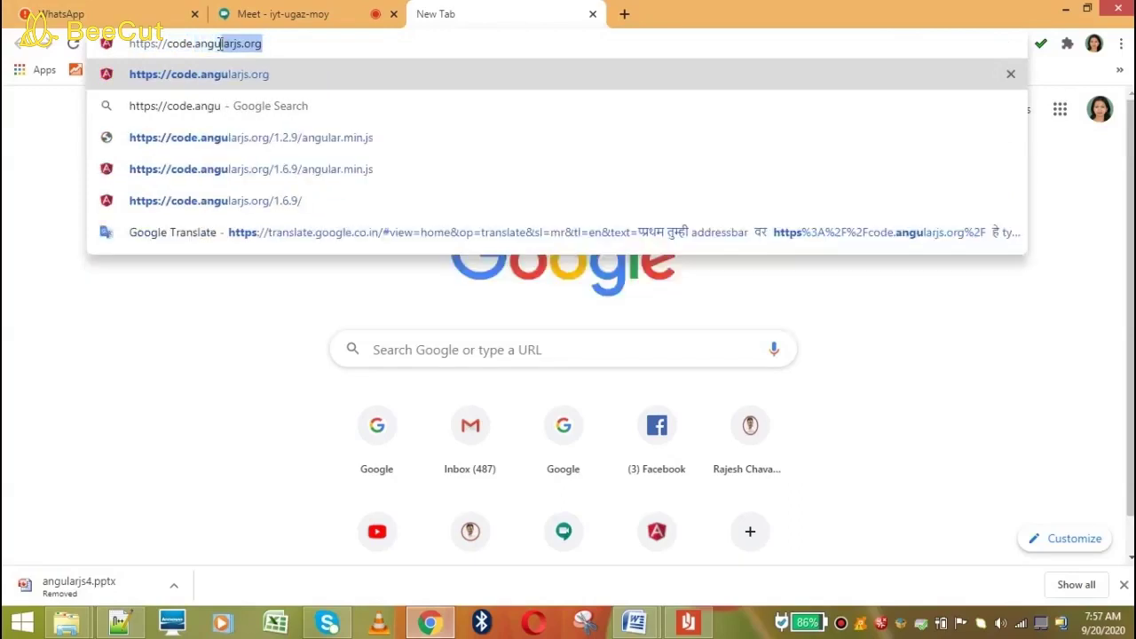
{"action": "type", "text": "l"}
{"action": "left_click", "coordinate": [263, 78]}
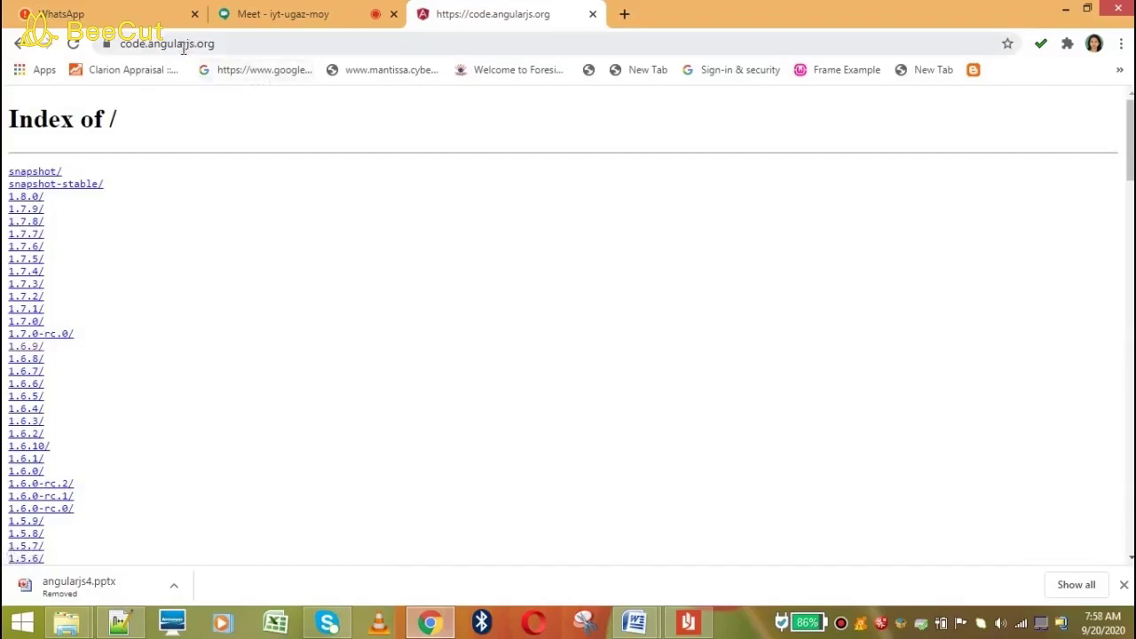
Browse the AngularJS version folders on code.angularjs.org and open the 1.6.9 folder.
{"action": "scroll", "coordinate": [157, 213], "scroll_direction": "down", "scroll_amount": 3}
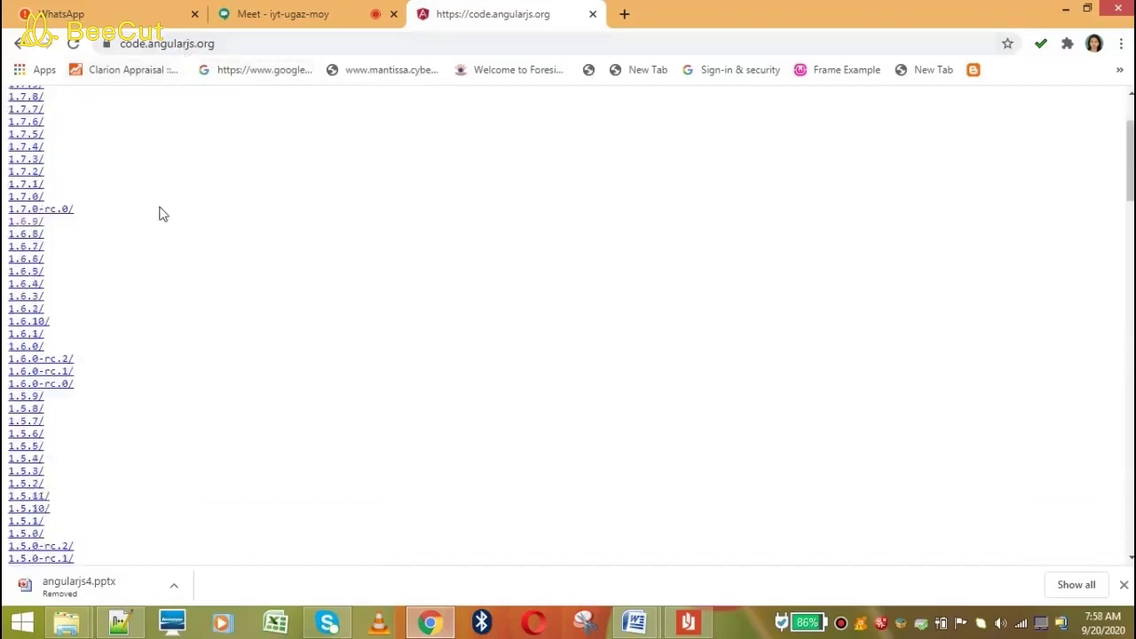
{"action": "scroll", "coordinate": [53, 412], "scroll_direction": "down", "scroll_amount": 5}
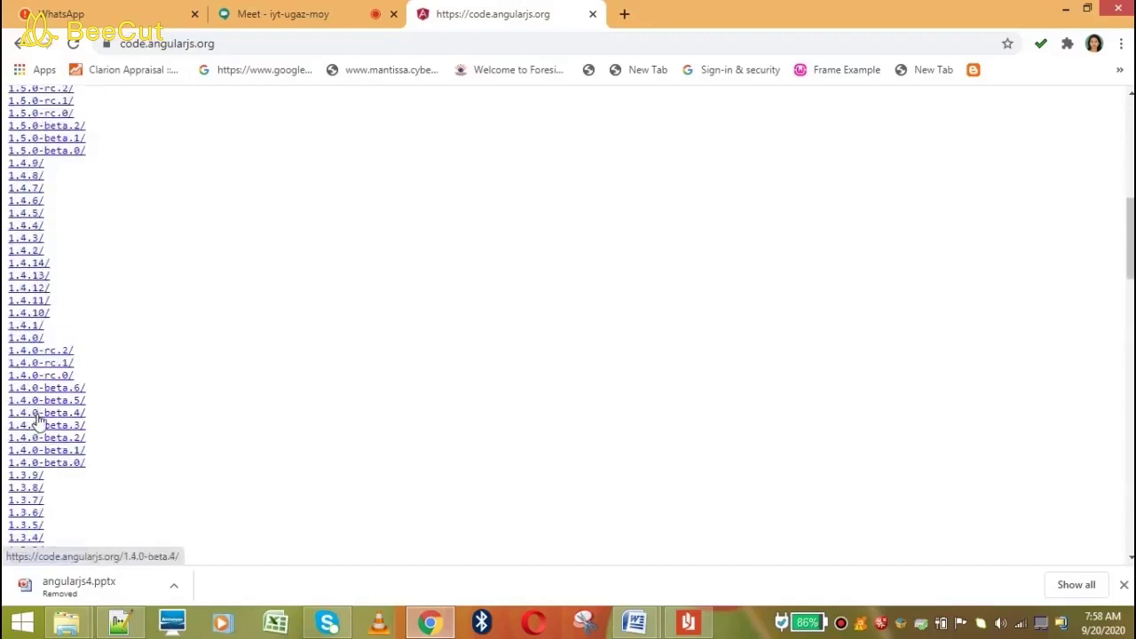
{"action": "scroll", "coordinate": [68, 404], "scroll_direction": "down", "scroll_amount": 6}
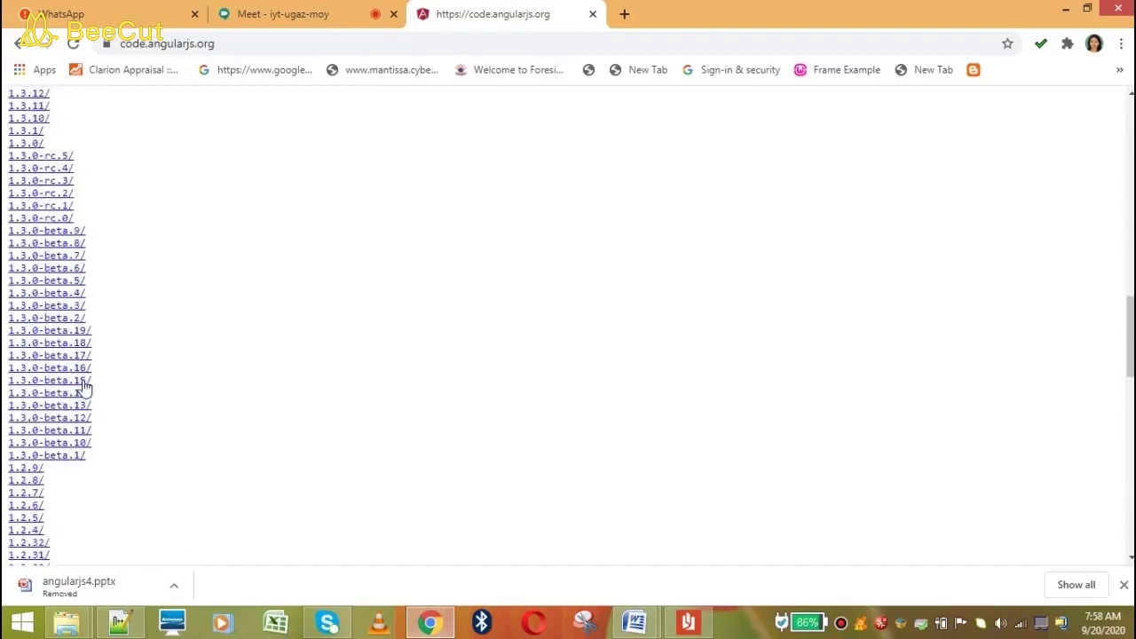
{"action": "scroll", "coordinate": [84, 390], "scroll_direction": "up", "scroll_amount": 3}
{"action": "scroll", "coordinate": [84, 386], "scroll_direction": "up", "scroll_amount": 7}
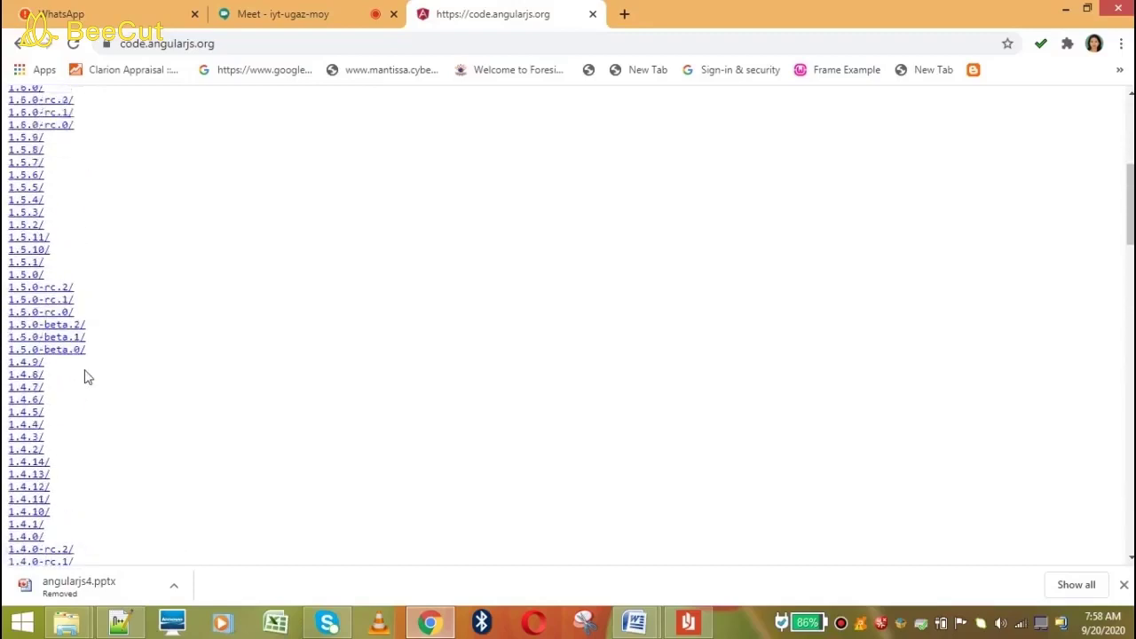
{"action": "scroll", "coordinate": [91, 369], "scroll_direction": "up", "scroll_amount": 3}
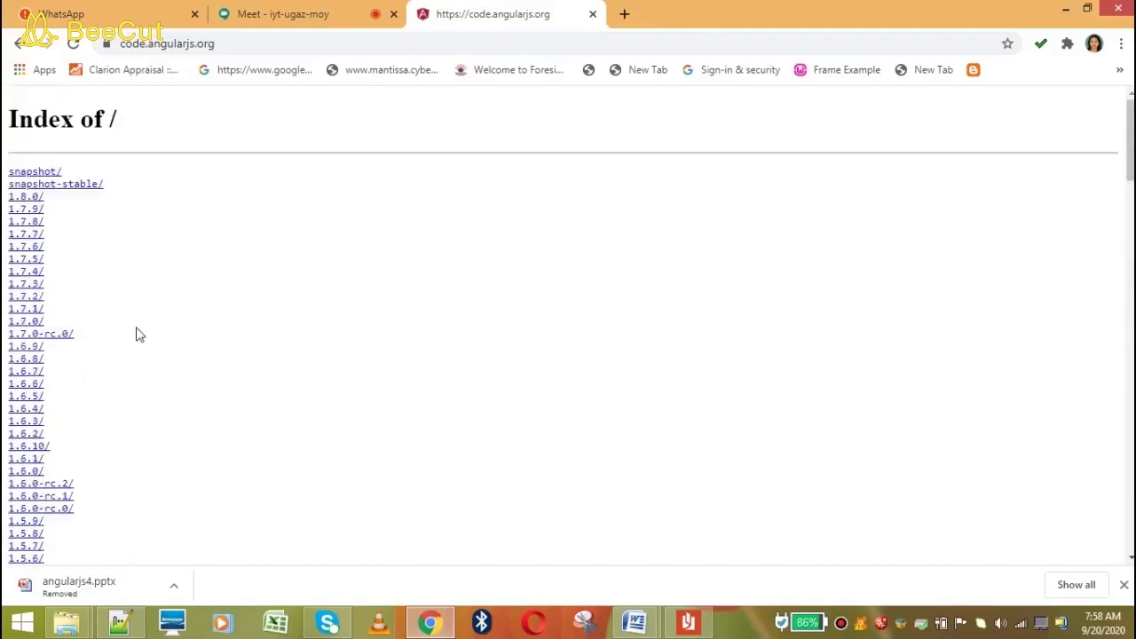
{"action": "scroll", "coordinate": [125, 349], "scroll_direction": "down", "scroll_amount": 1}
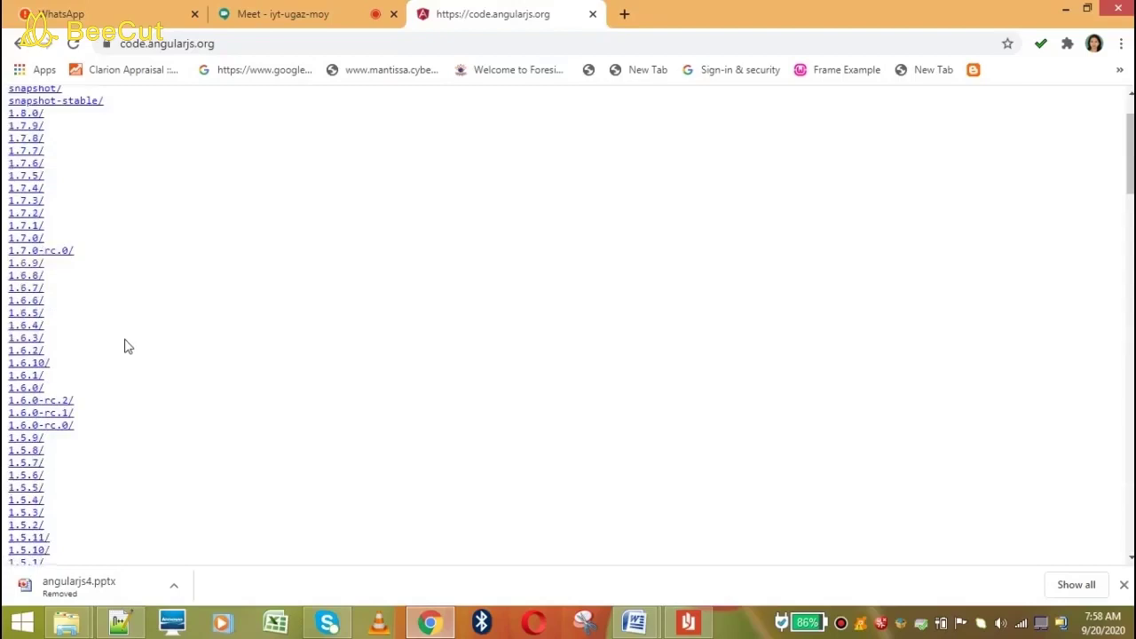
{"action": "left_click", "coordinate": [29, 264]}
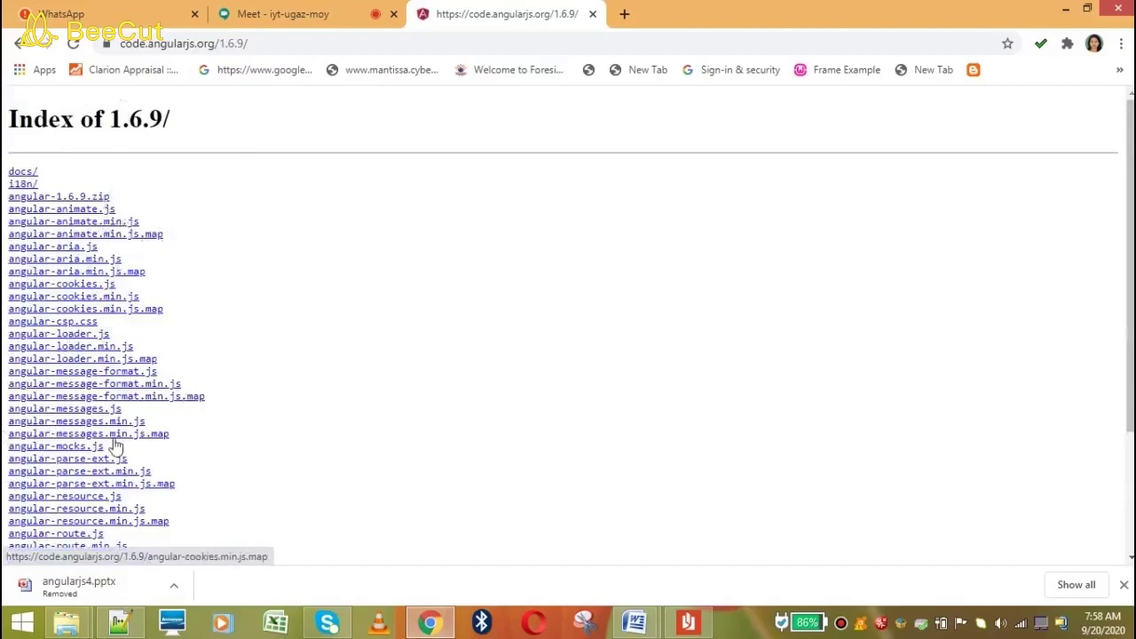
Scroll the 1.6.9 listing down to angular.min.js and version.txt.
{"action": "scroll", "coordinate": [168, 362], "scroll_direction": "down", "scroll_amount": 2}
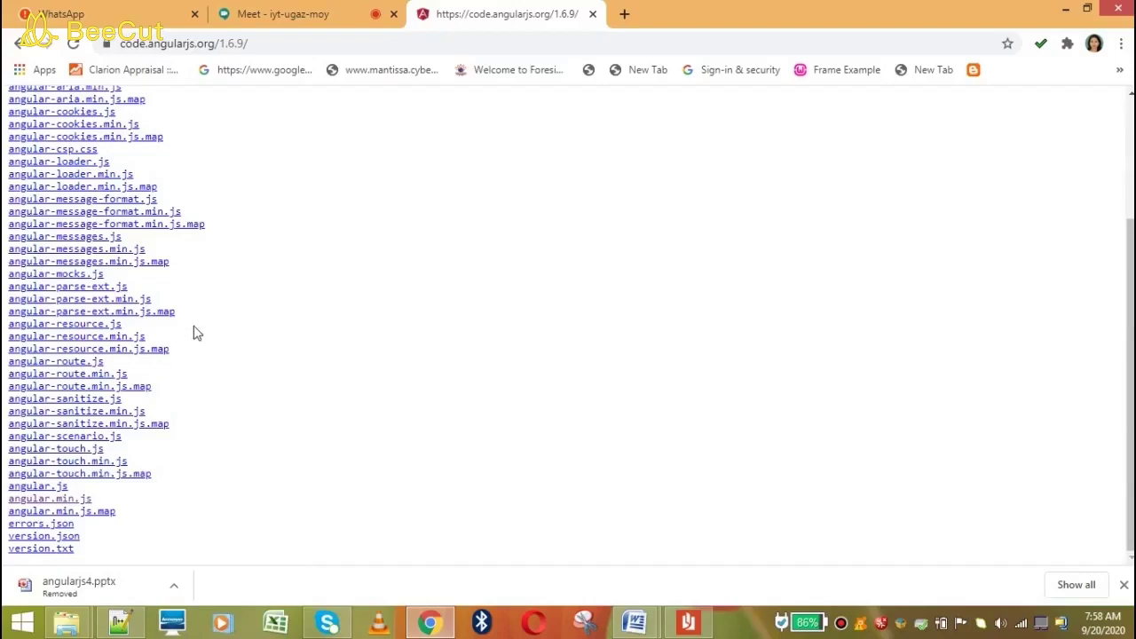
Open the 1.6.9 angular.min.js file, select all its code, and switch to Notepad++.
{"action": "left_click", "coordinate": [30, 501]}
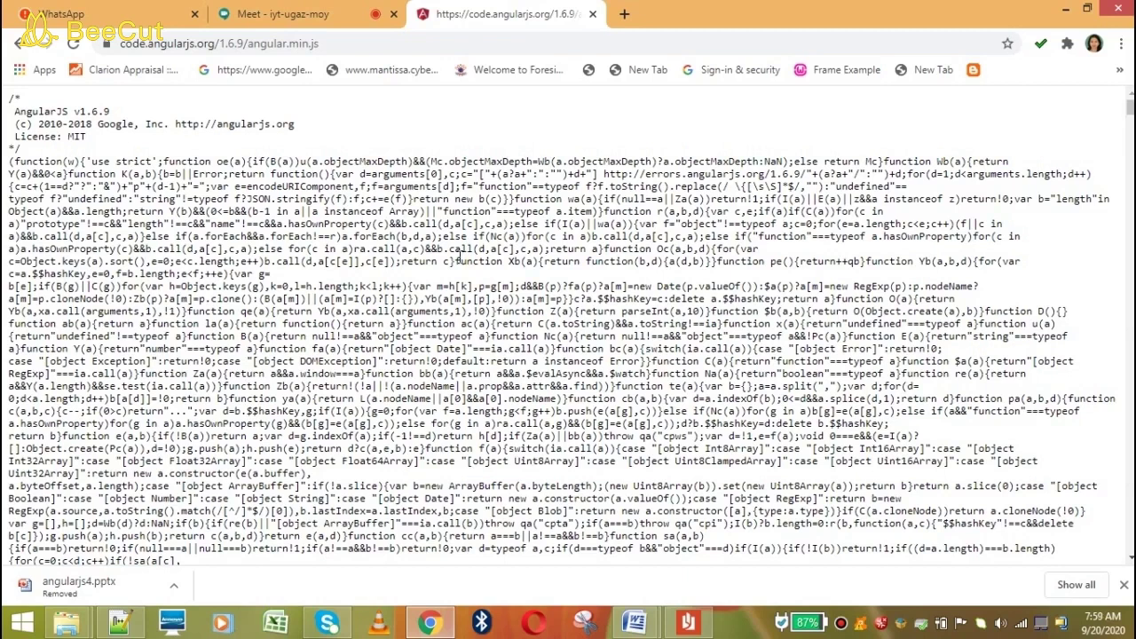
{"action": "key", "text": "ctrl+a"}
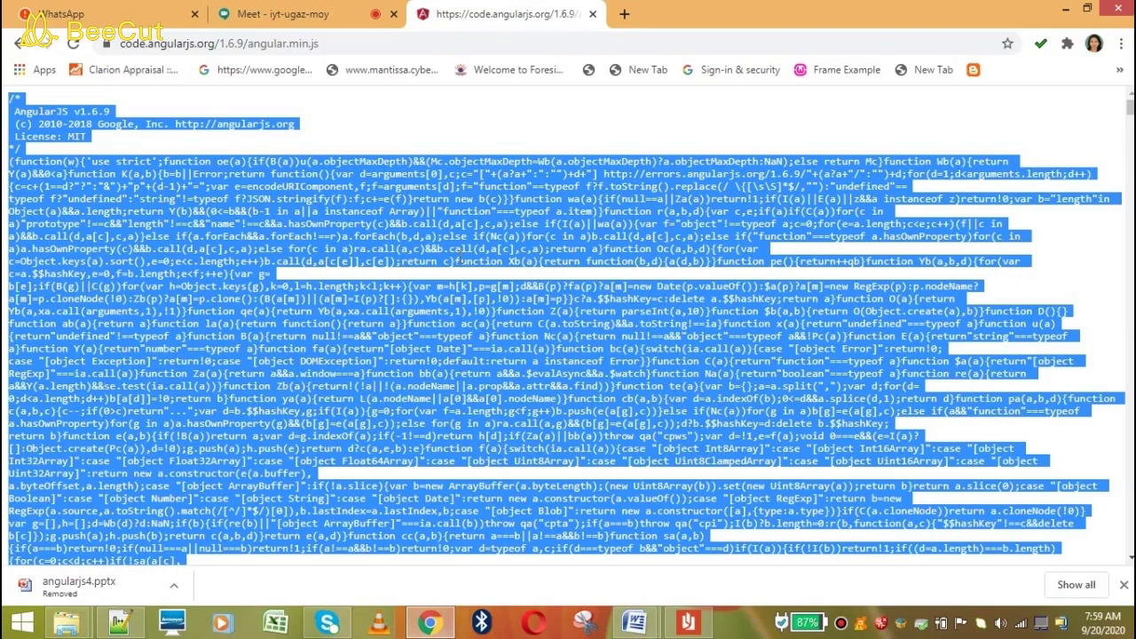
{"action": "left_click", "coordinate": [125, 626]}
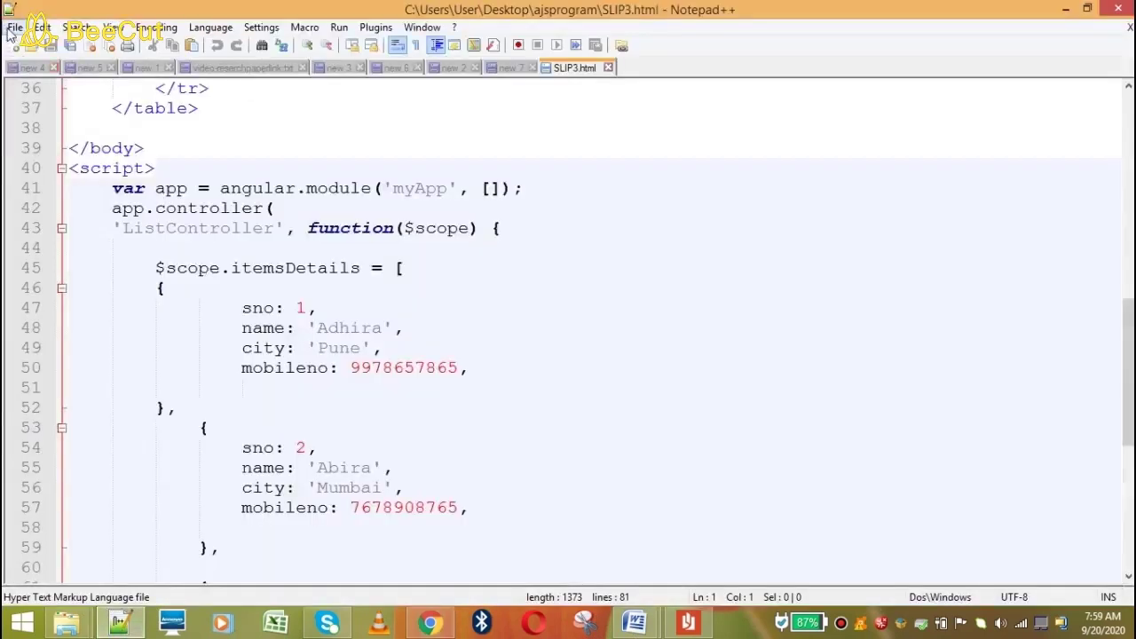
Paste the copied AngularJS code into a new blank 'new 8' document.
{"action": "left_click", "coordinate": [14, 29]}
{"action": "left_click", "coordinate": [59, 40]}
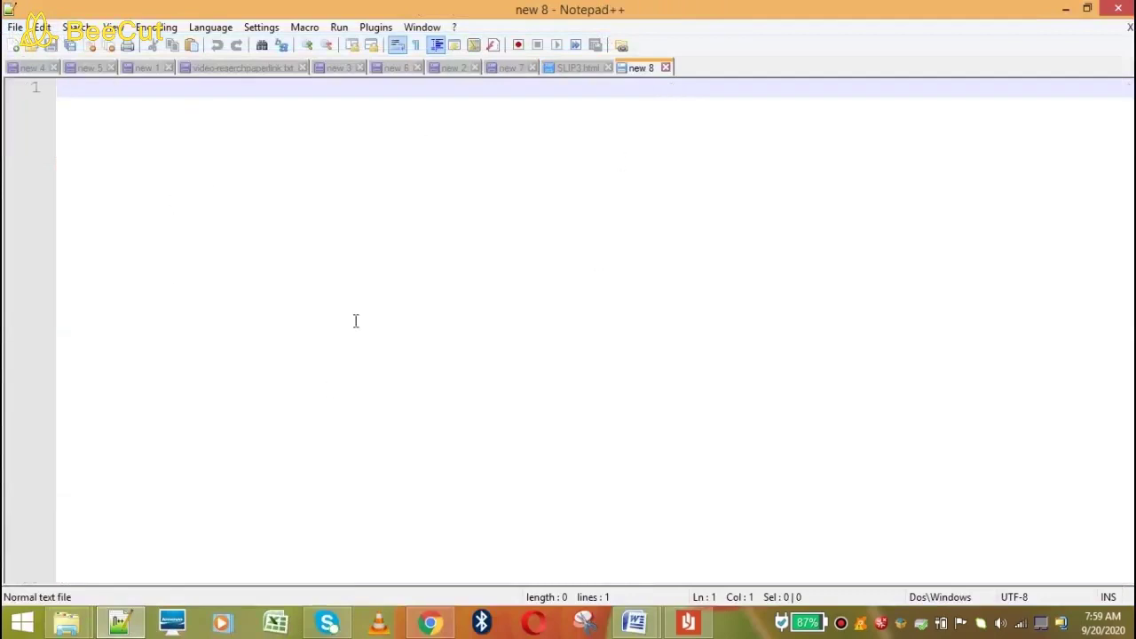
{"action": "key", "text": "ctrl+v"}
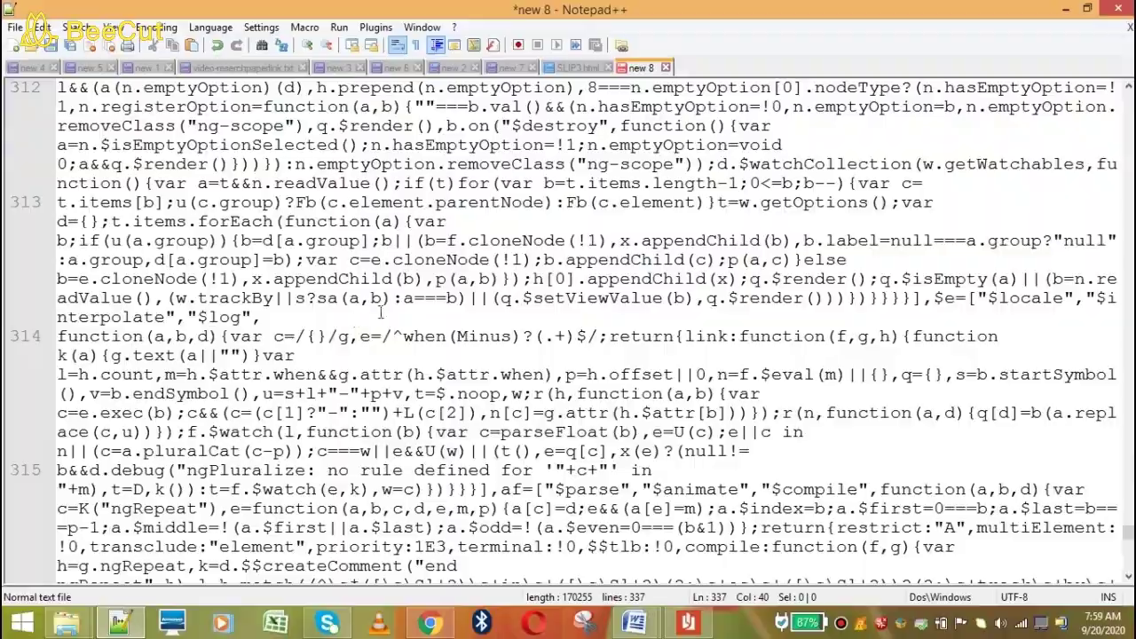
{"action": "scroll", "coordinate": [393, 313], "scroll_direction": "up", "scroll_amount": 3}
{"action": "scroll", "coordinate": [393, 310], "scroll_direction": "up", "scroll_amount": 20}
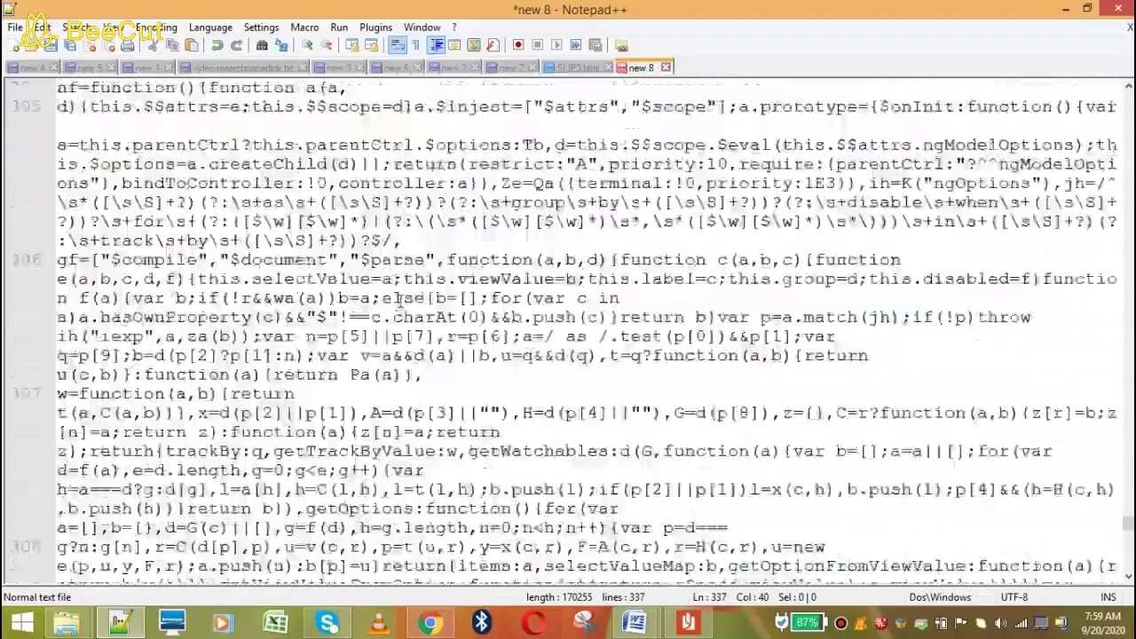
{"action": "scroll", "coordinate": [402, 299], "scroll_direction": "up", "scroll_amount": 20}
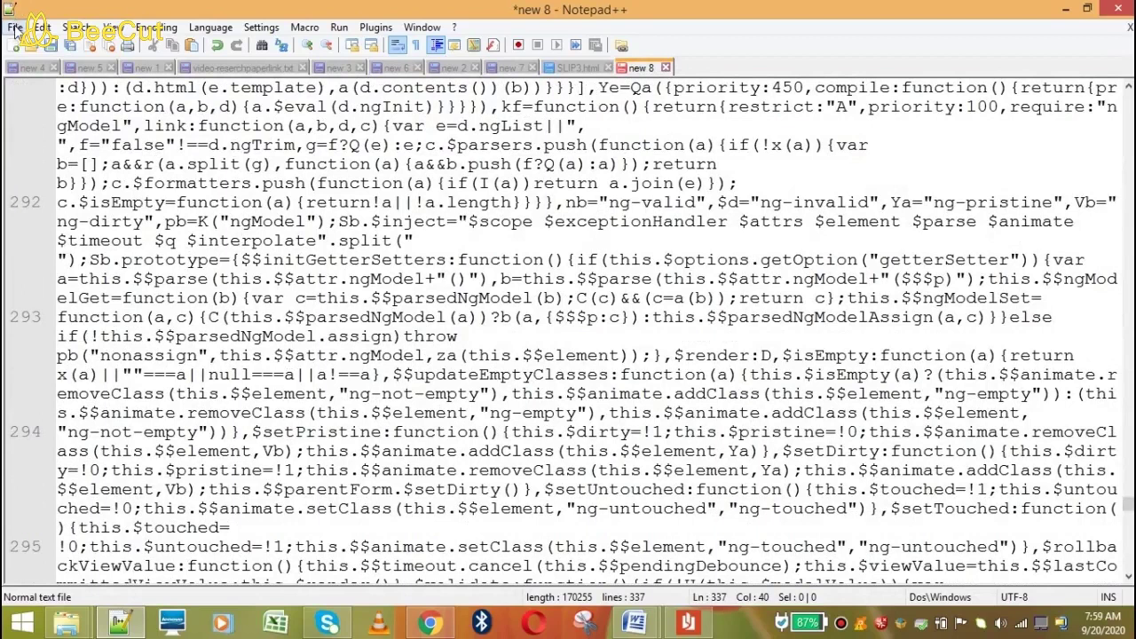
Start saving the new 8 document with the Desktop as the location.
{"action": "left_click", "coordinate": [15, 29]}
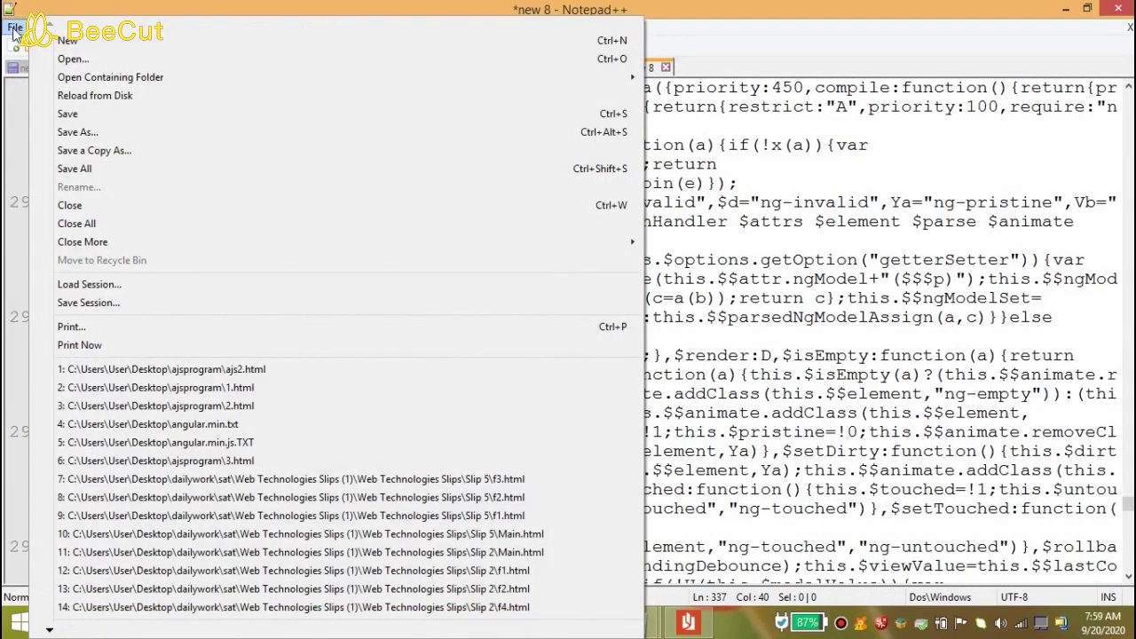
{"action": "left_click", "coordinate": [67, 115]}
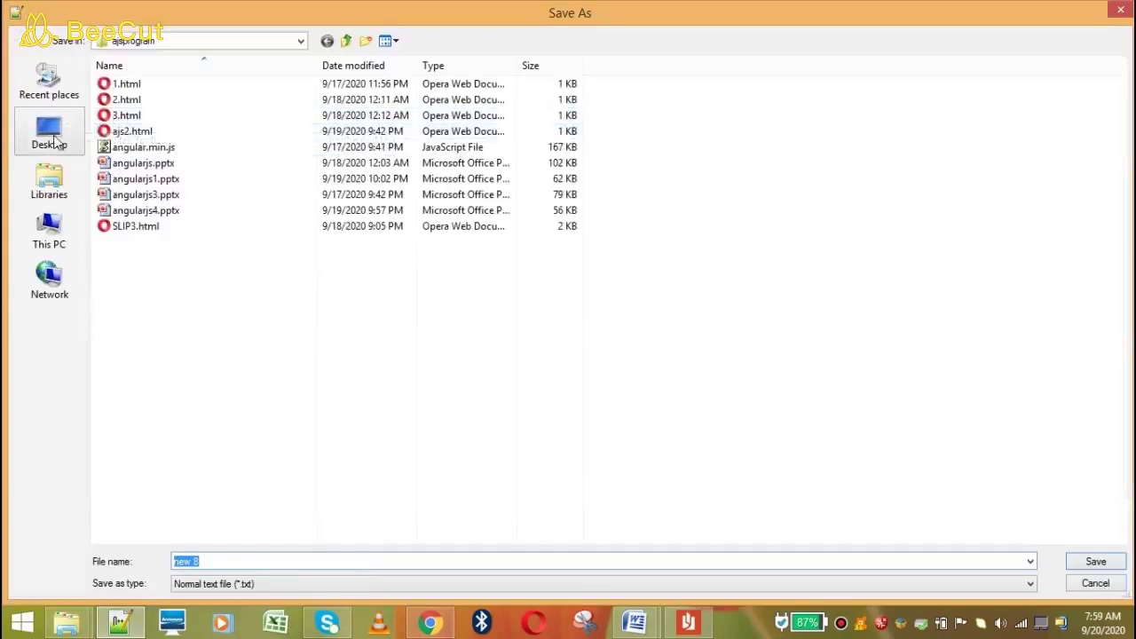
{"action": "left_click", "coordinate": [53, 133]}
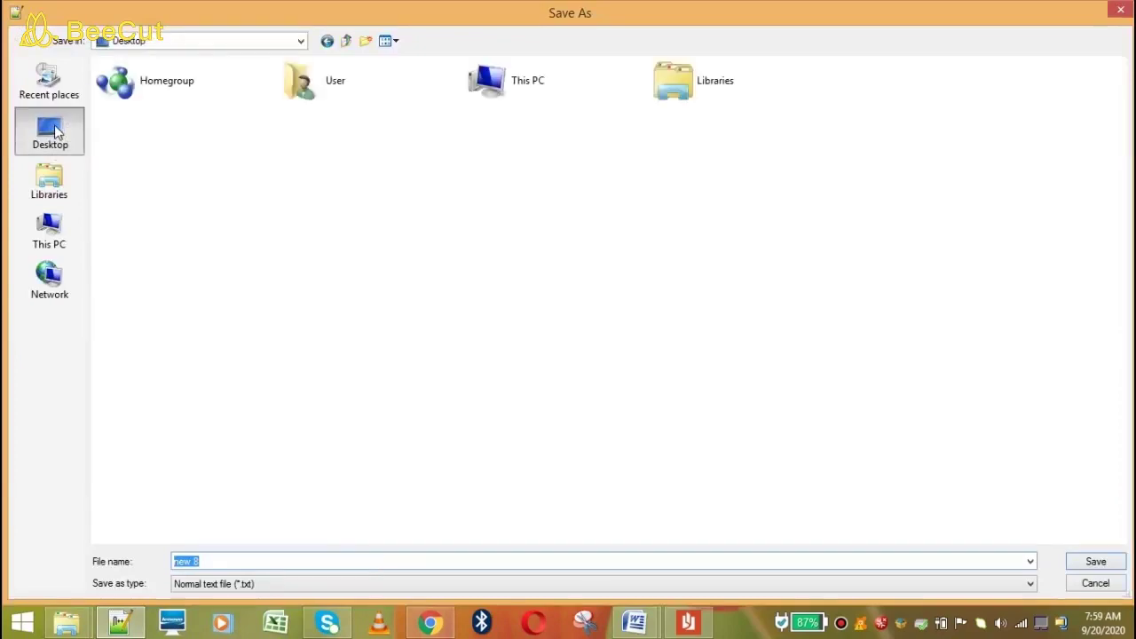
Replace the default file name with angular.min.js.
{"action": "left_click", "coordinate": [210, 560]}
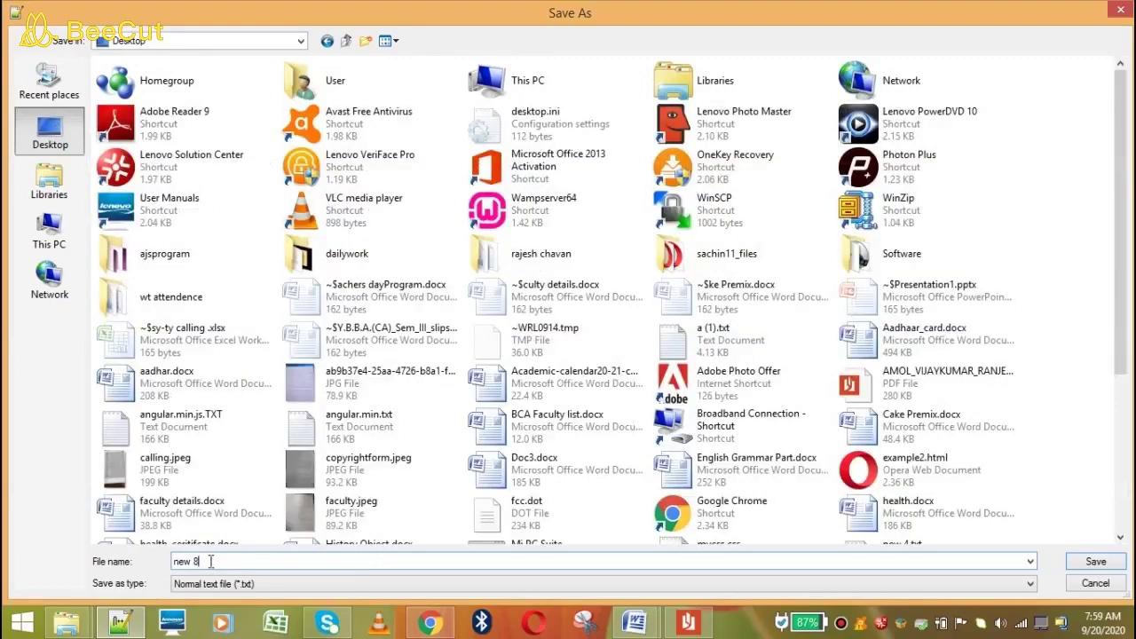
{"action": "key", "text": "BackSpace"}
{"action": "key", "text": "BackSpace"}
{"action": "key", "text": "BackSpace"}
{"action": "key", "text": "BackSpace"}
{"action": "type", "text": "angular"}
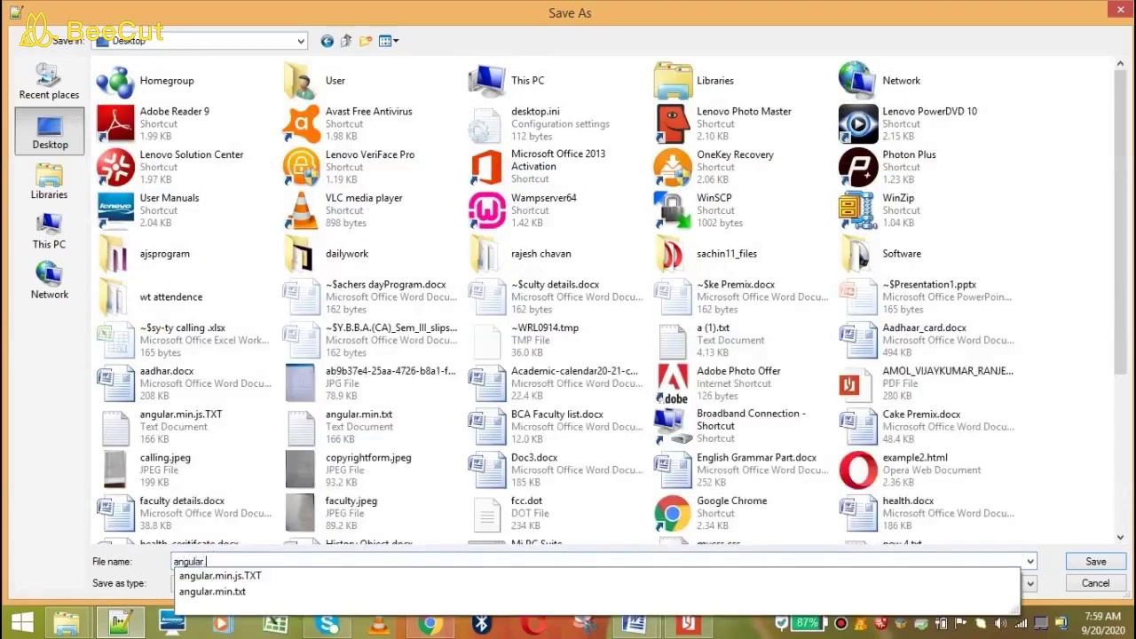
{"action": "key", "text": "super+c"}
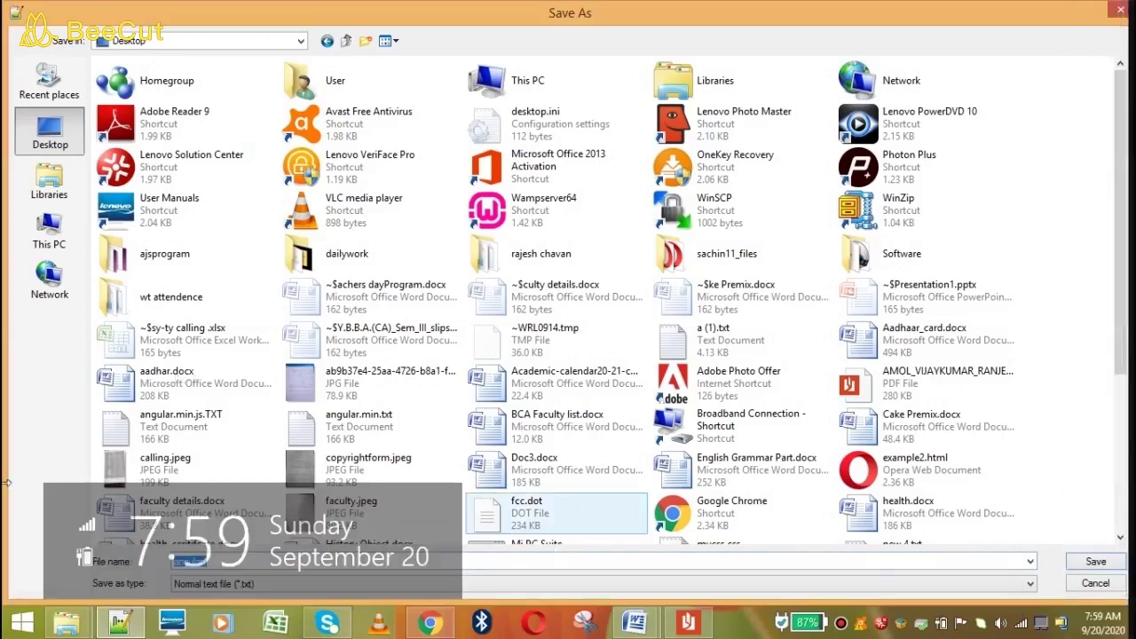
{"action": "left_click", "coordinate": [220, 561]}
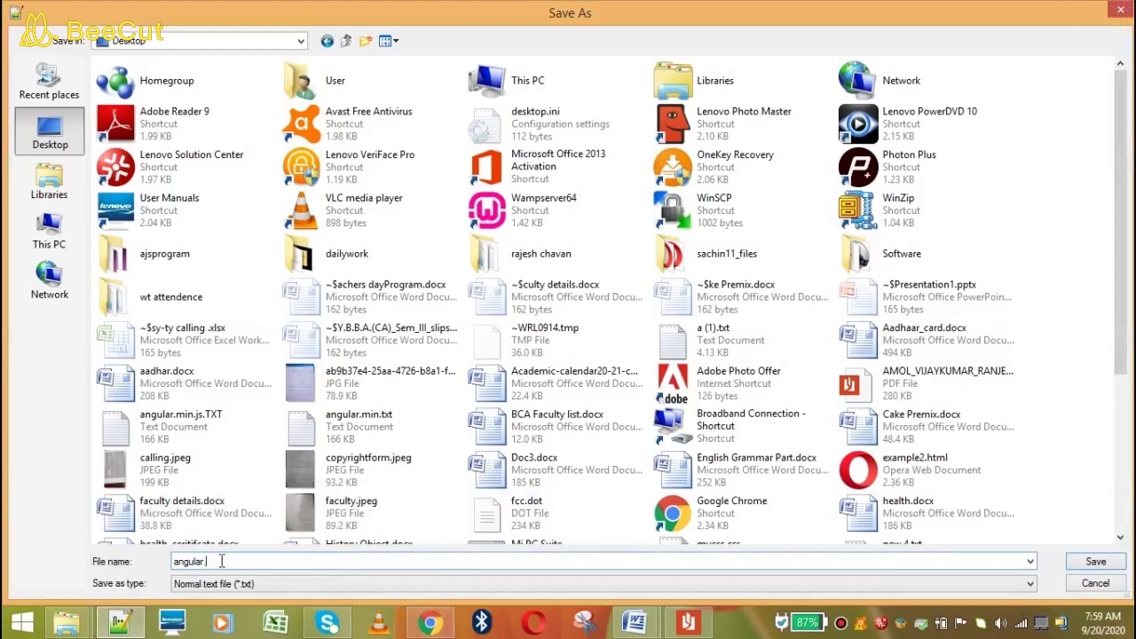
{"action": "type", "text": "mi"}
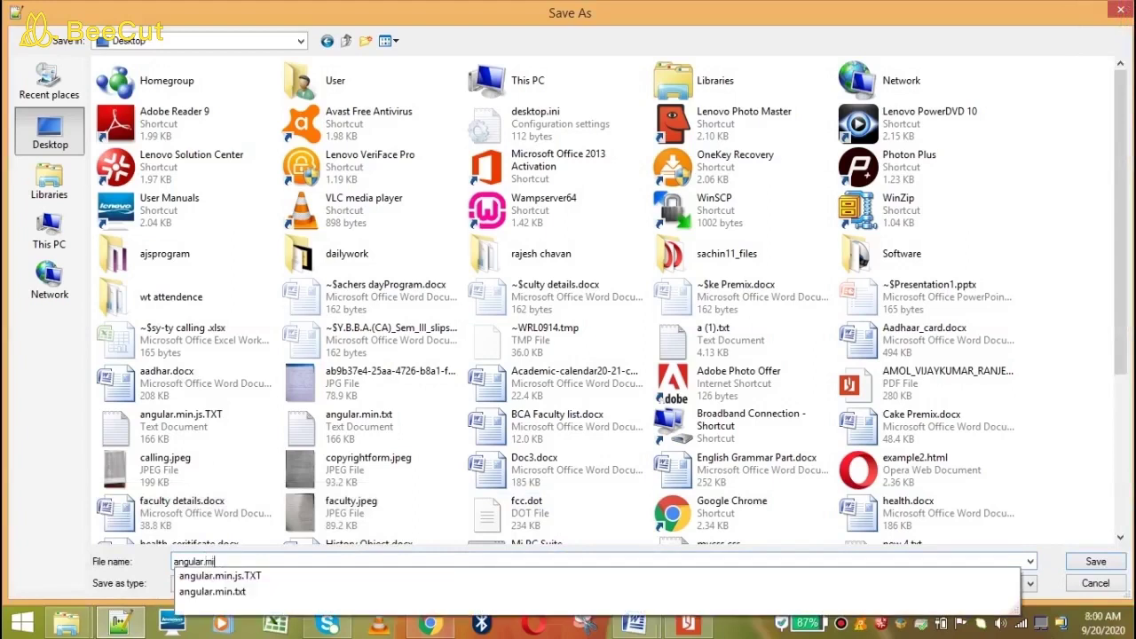
{"action": "type", "text": "n.js"}
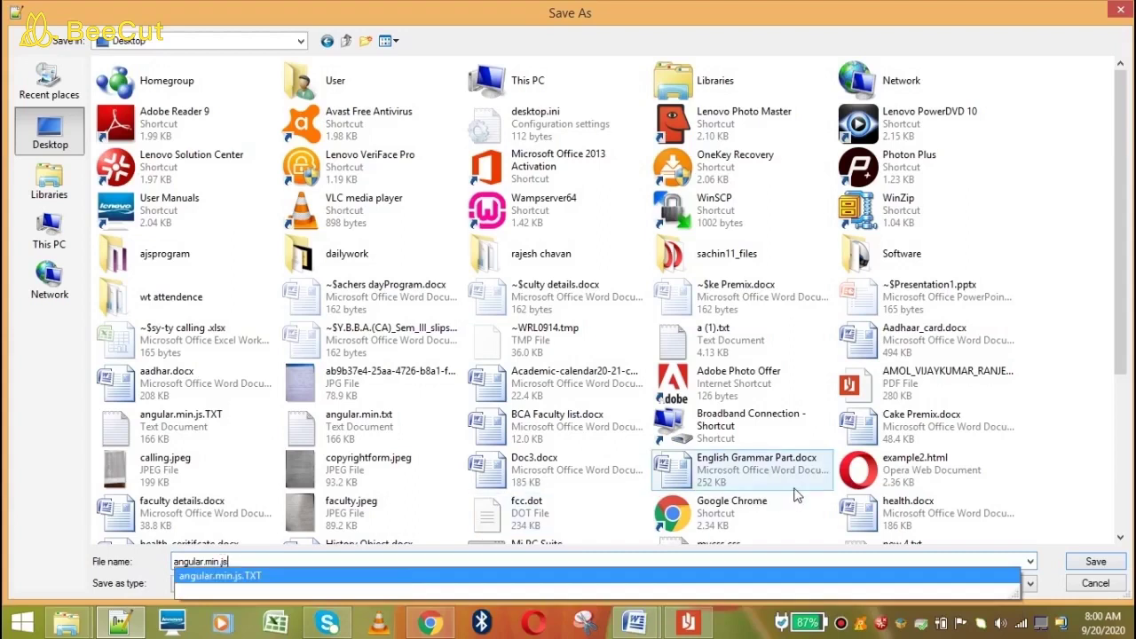
{"action": "left_click", "coordinate": [1084, 468]}
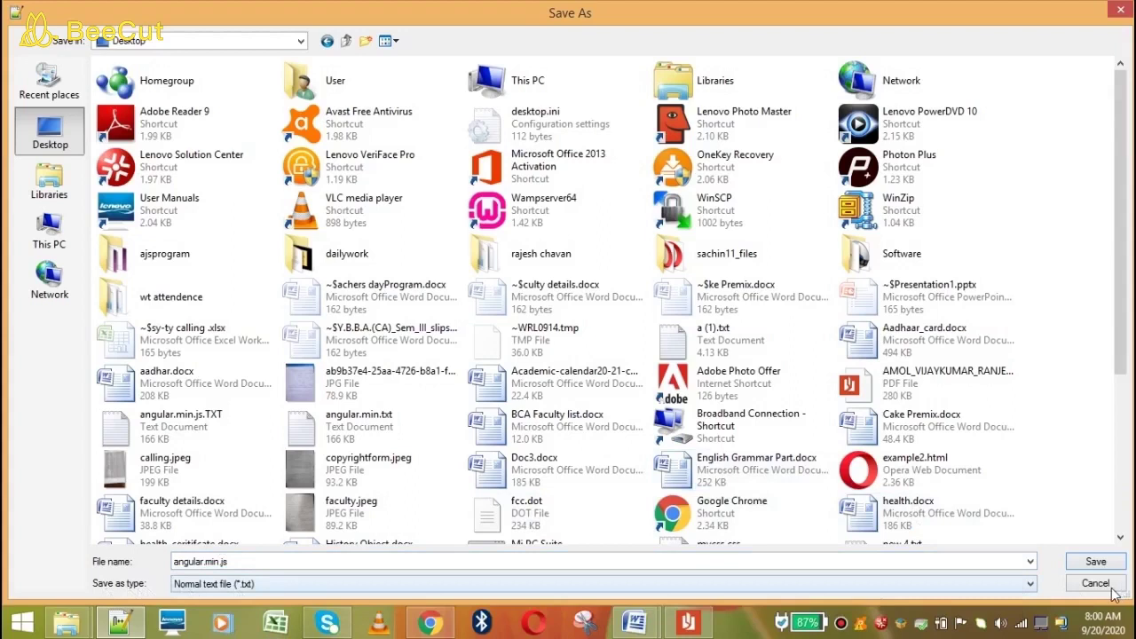
Set the save type to JavaScript file (*.js;*.jsm;*.json), keeping Desktop as the destination.
{"action": "left_click", "coordinate": [1029, 586]}
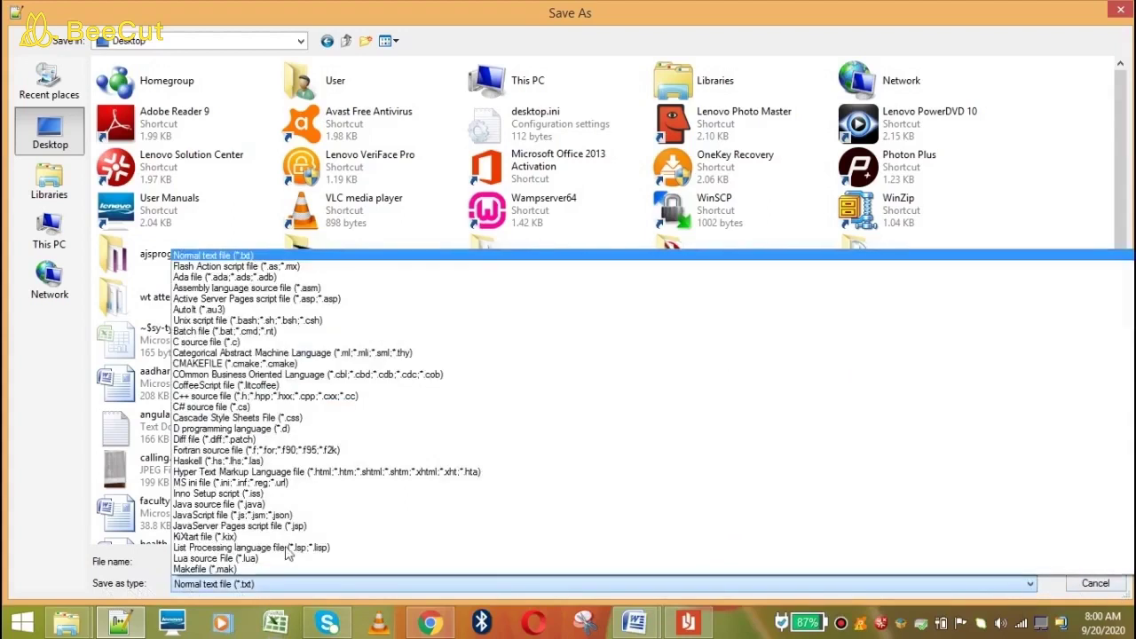
{"action": "left_click", "coordinate": [236, 516]}
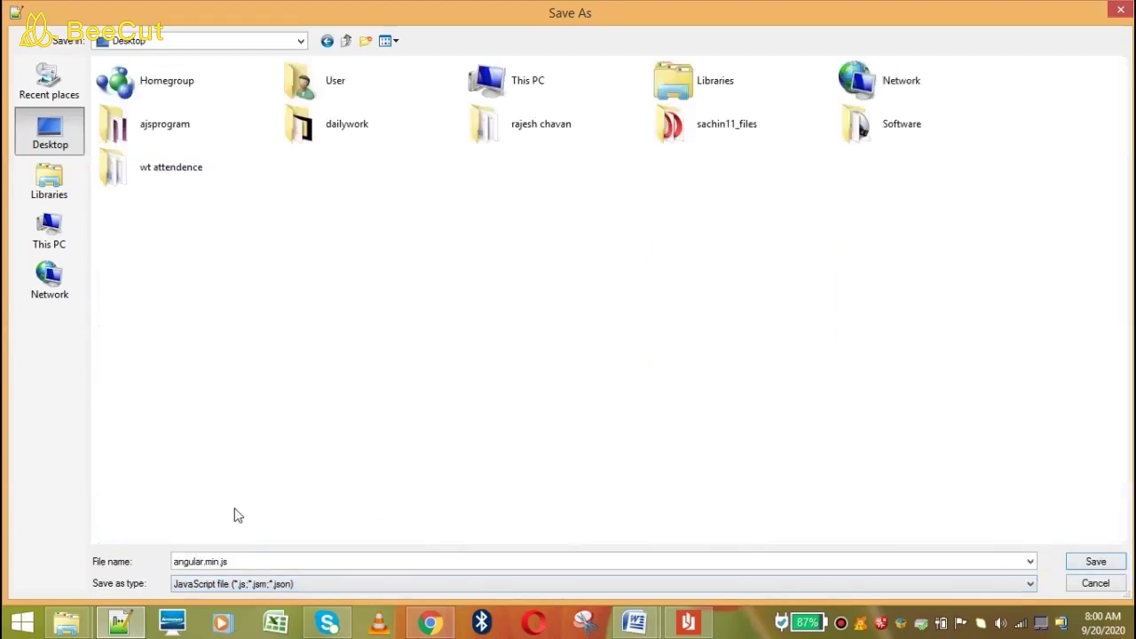
{"action": "left_click", "coordinate": [34, 137]}
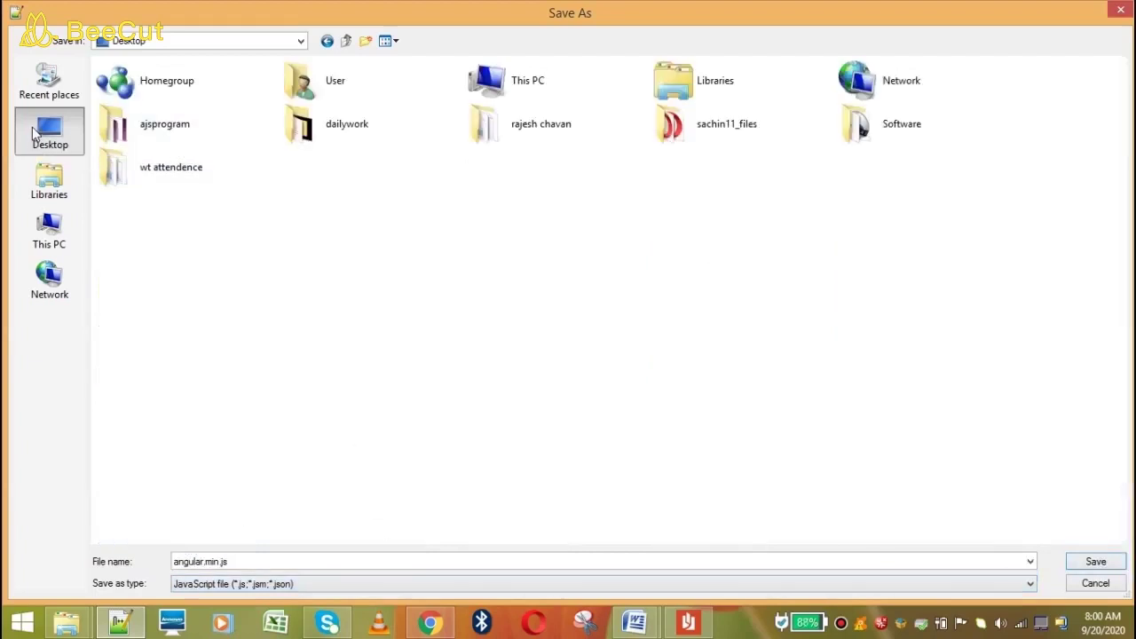